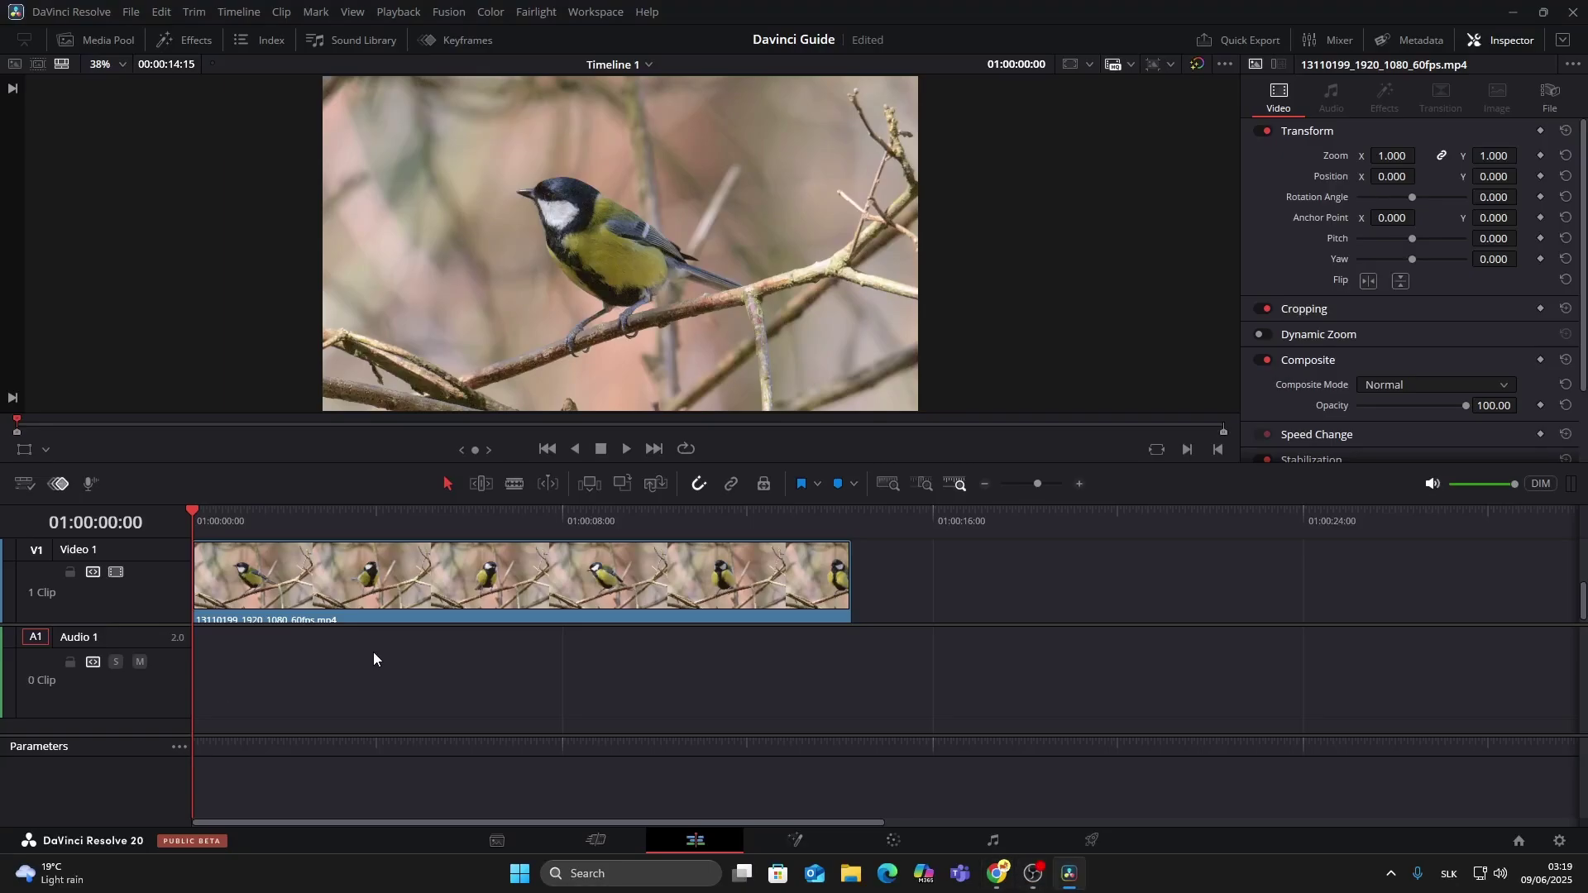
scroll(545, 630, "up", 1)
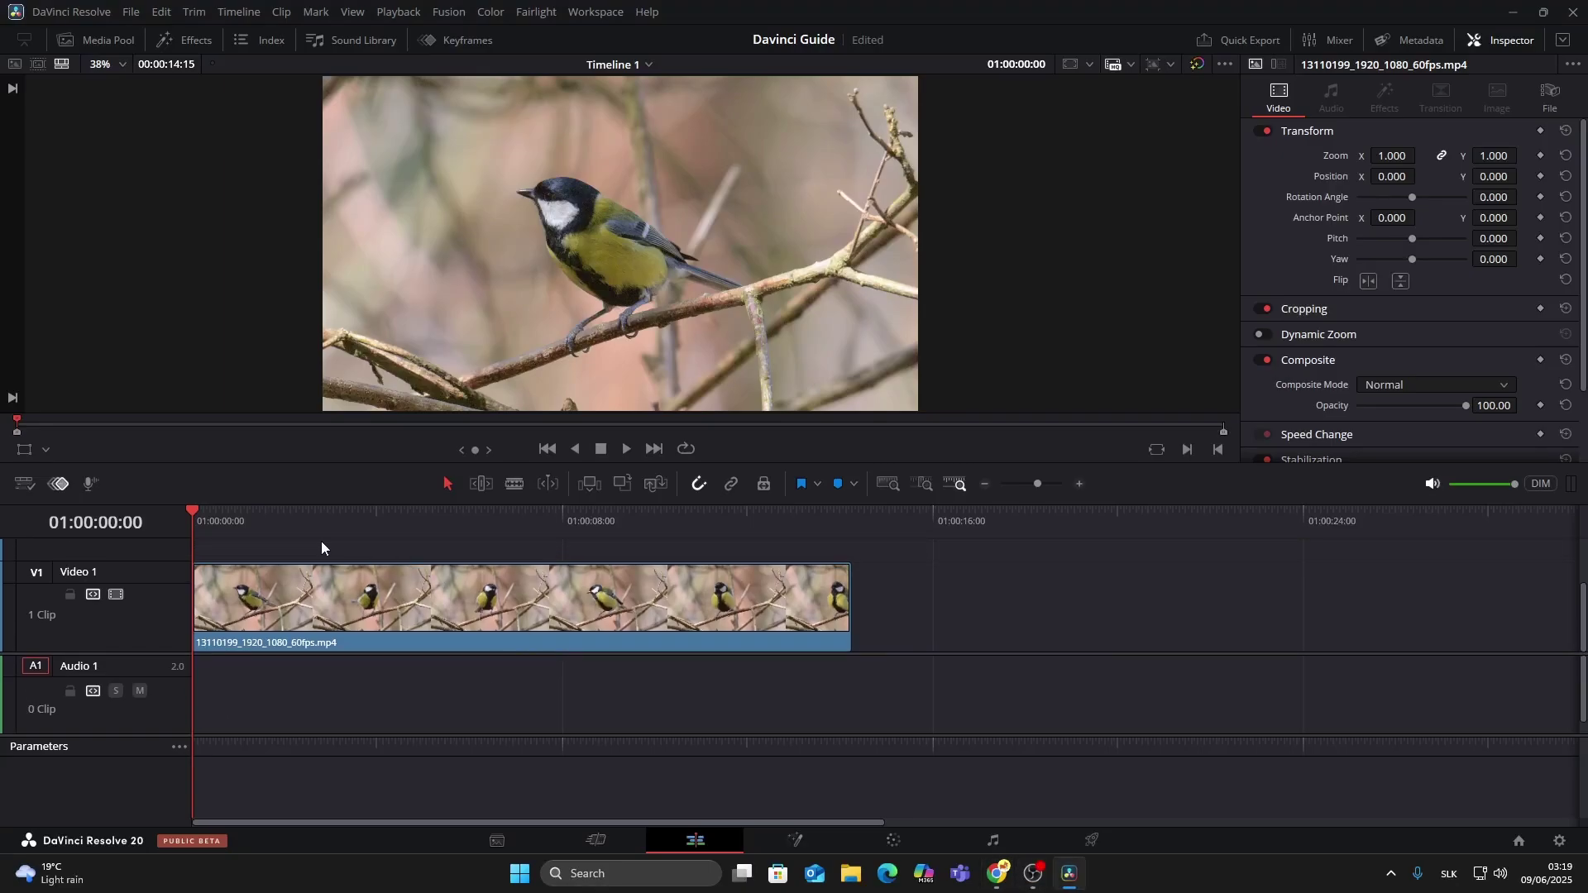
Open the Media Pool and show its media items in List View.
mouse_move(275, 519)
left_mouse_down()
mouse_move(315, 521)
mouse_move(193, 520)
left_mouse_up()
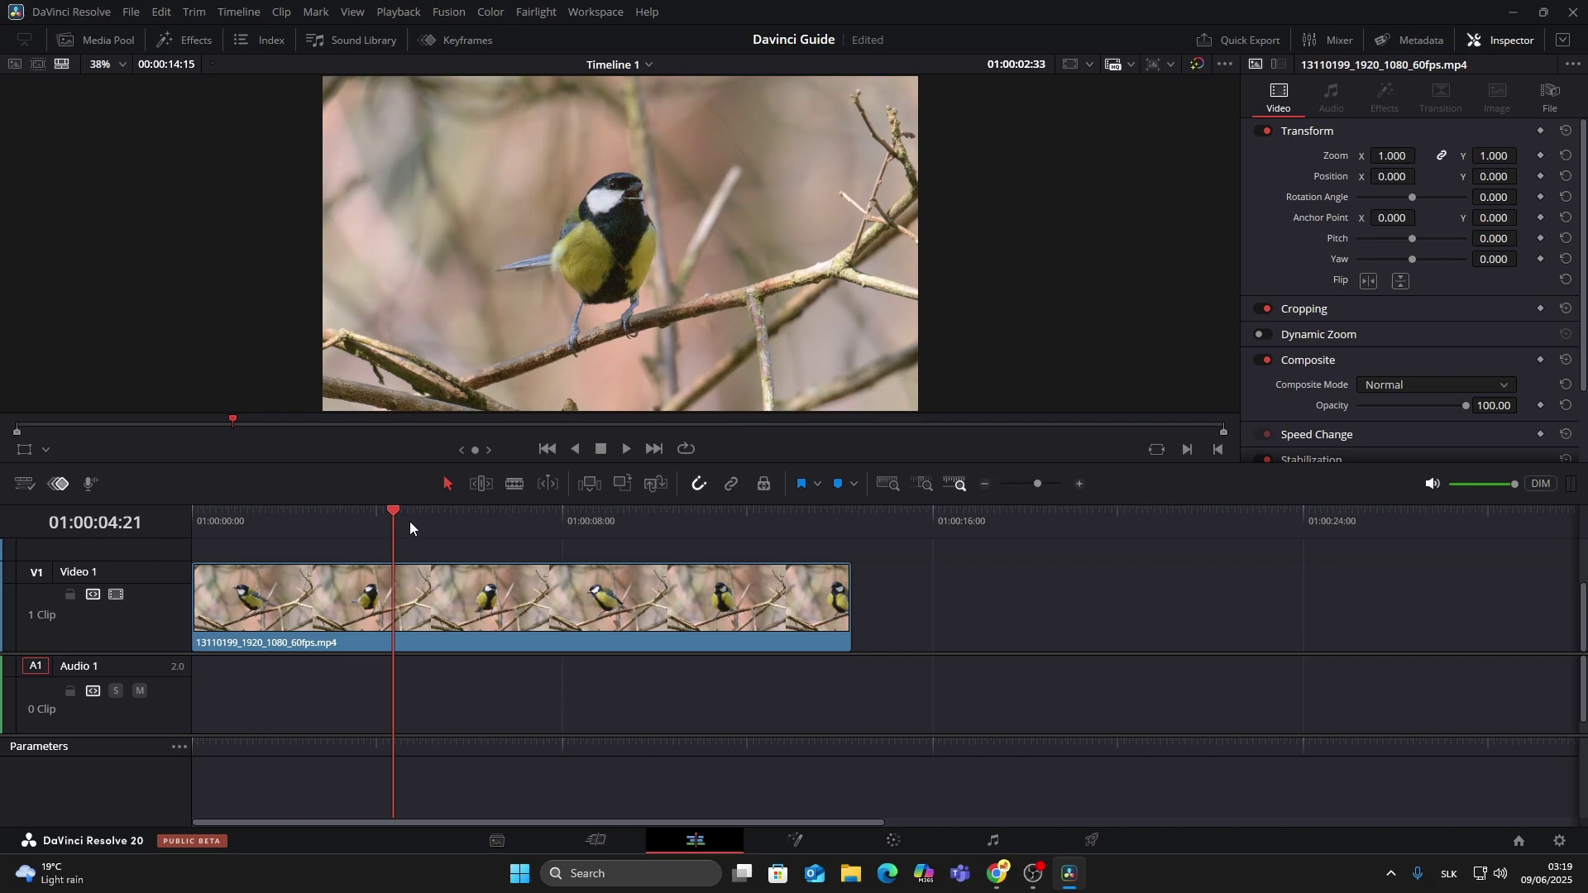
left_click(106, 44)
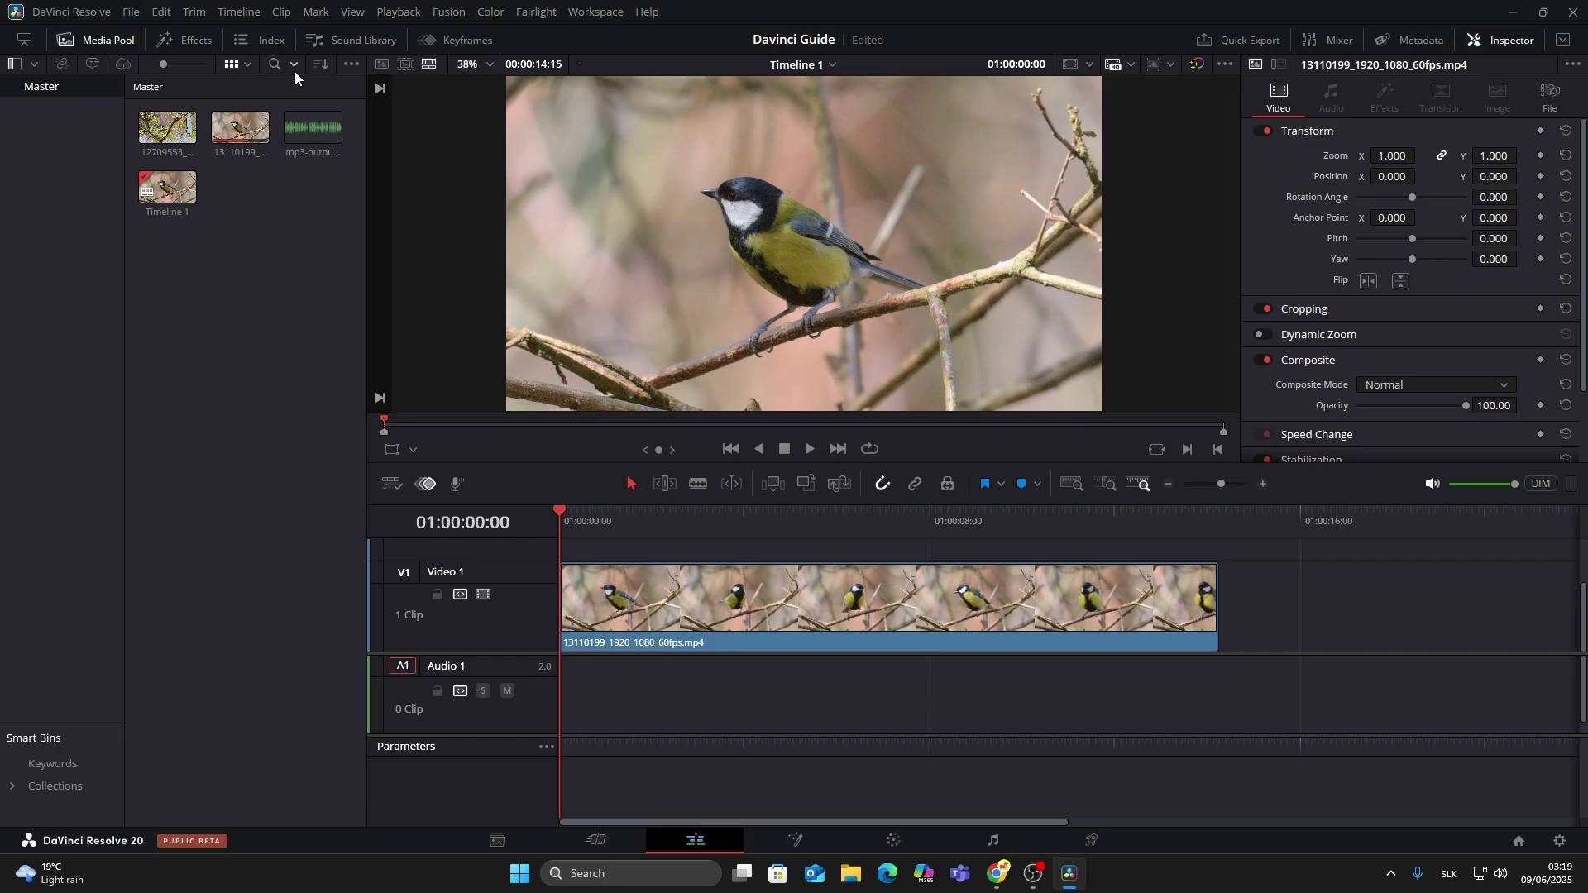
left_click(249, 64)
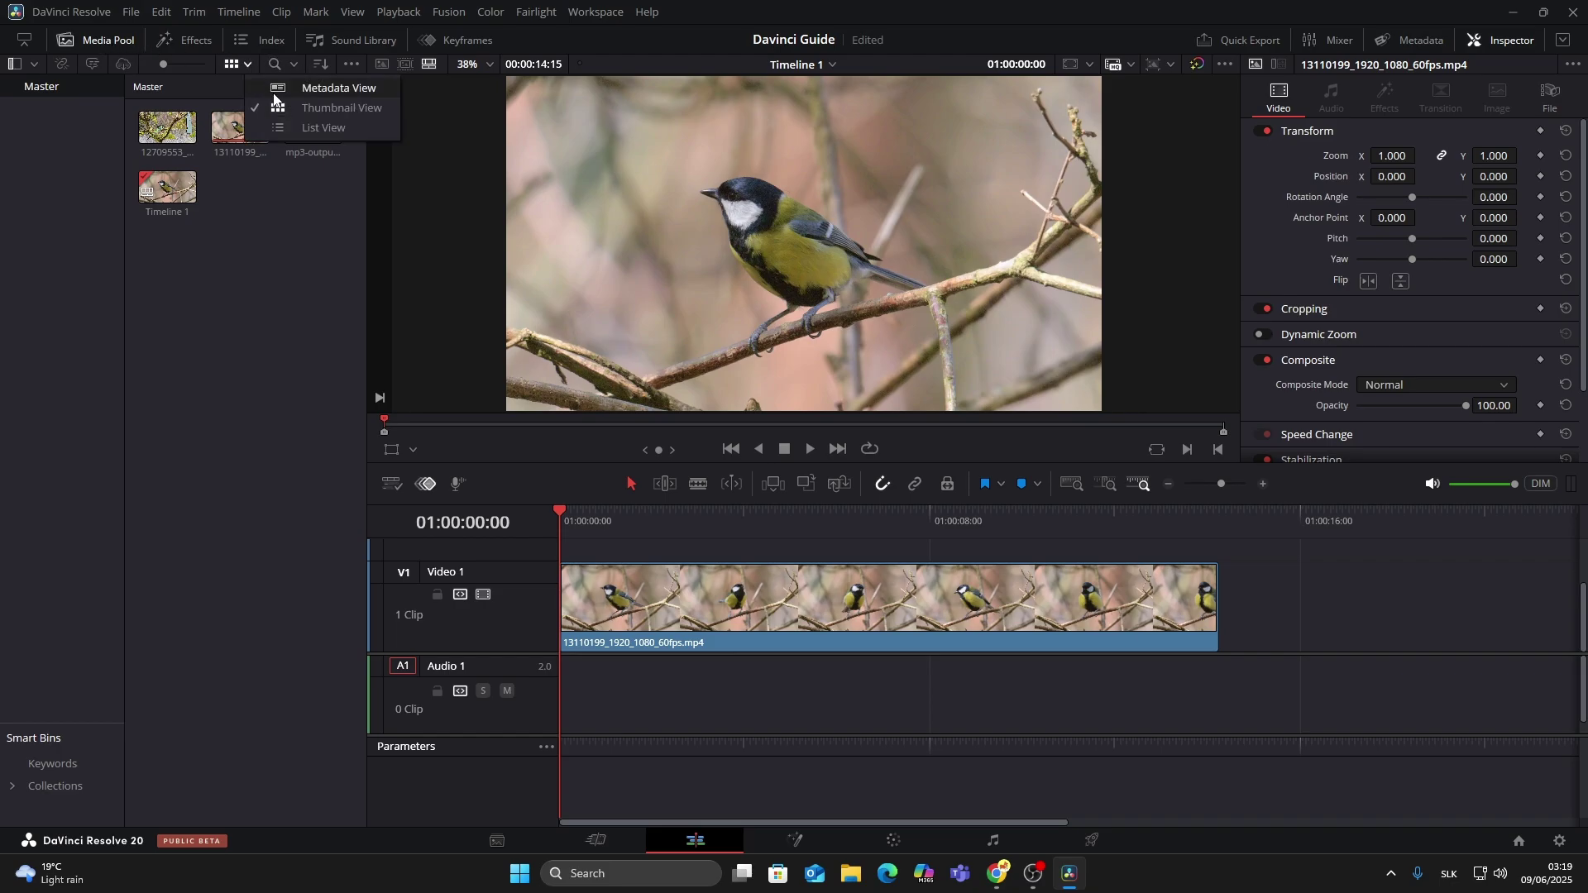
left_click(302, 130)
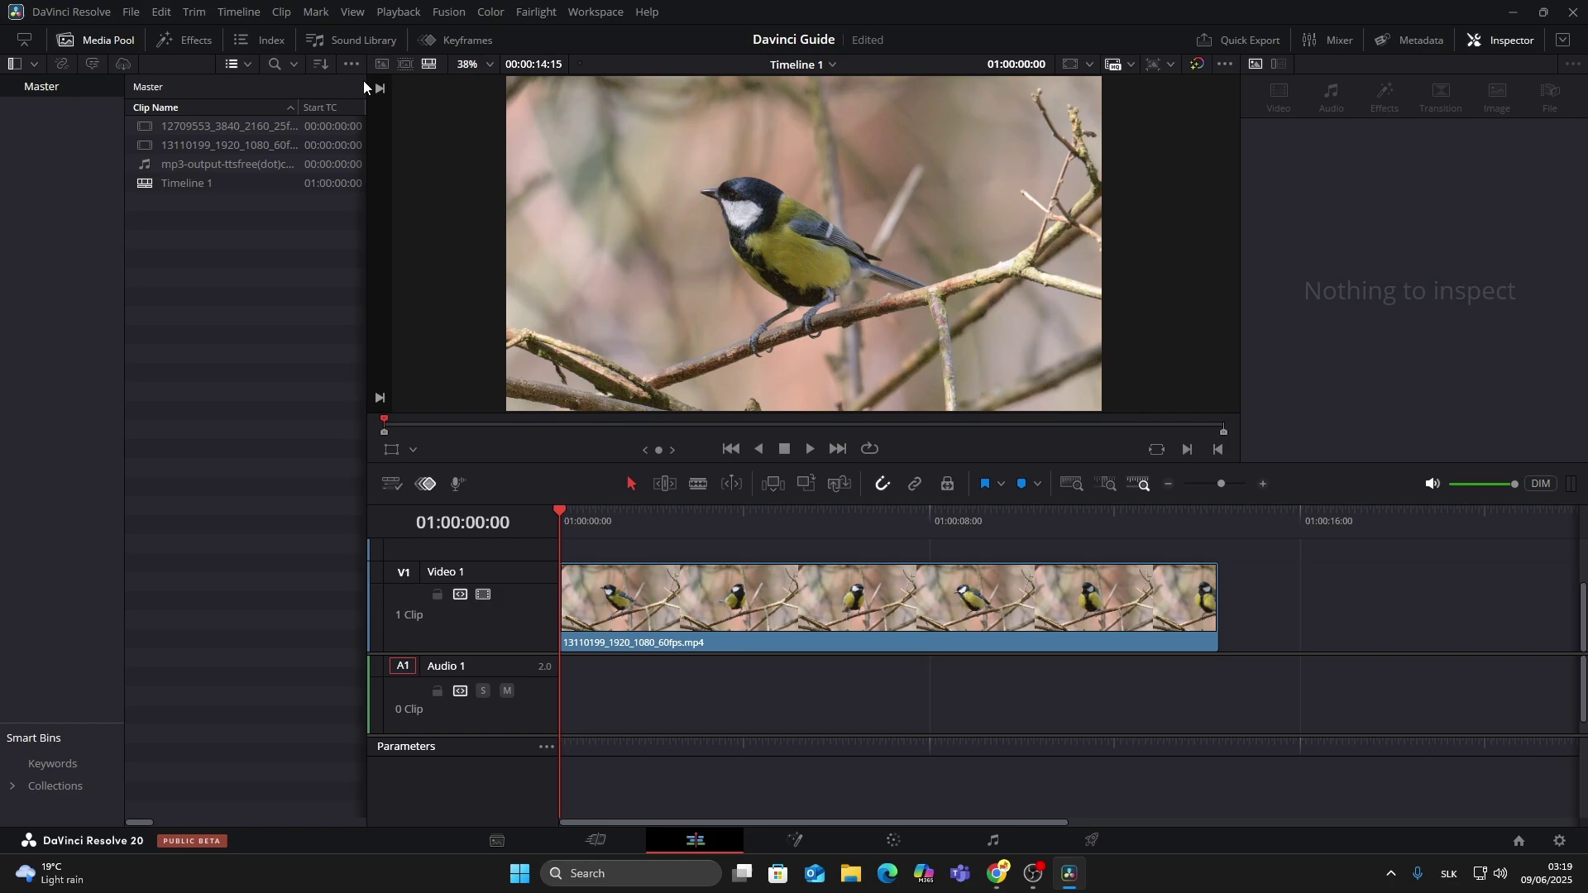
Widen the media list to reveal more columns and select Timeline 1.
left_click_drag(363, 84, 451, 86)
left_click(306, 64)
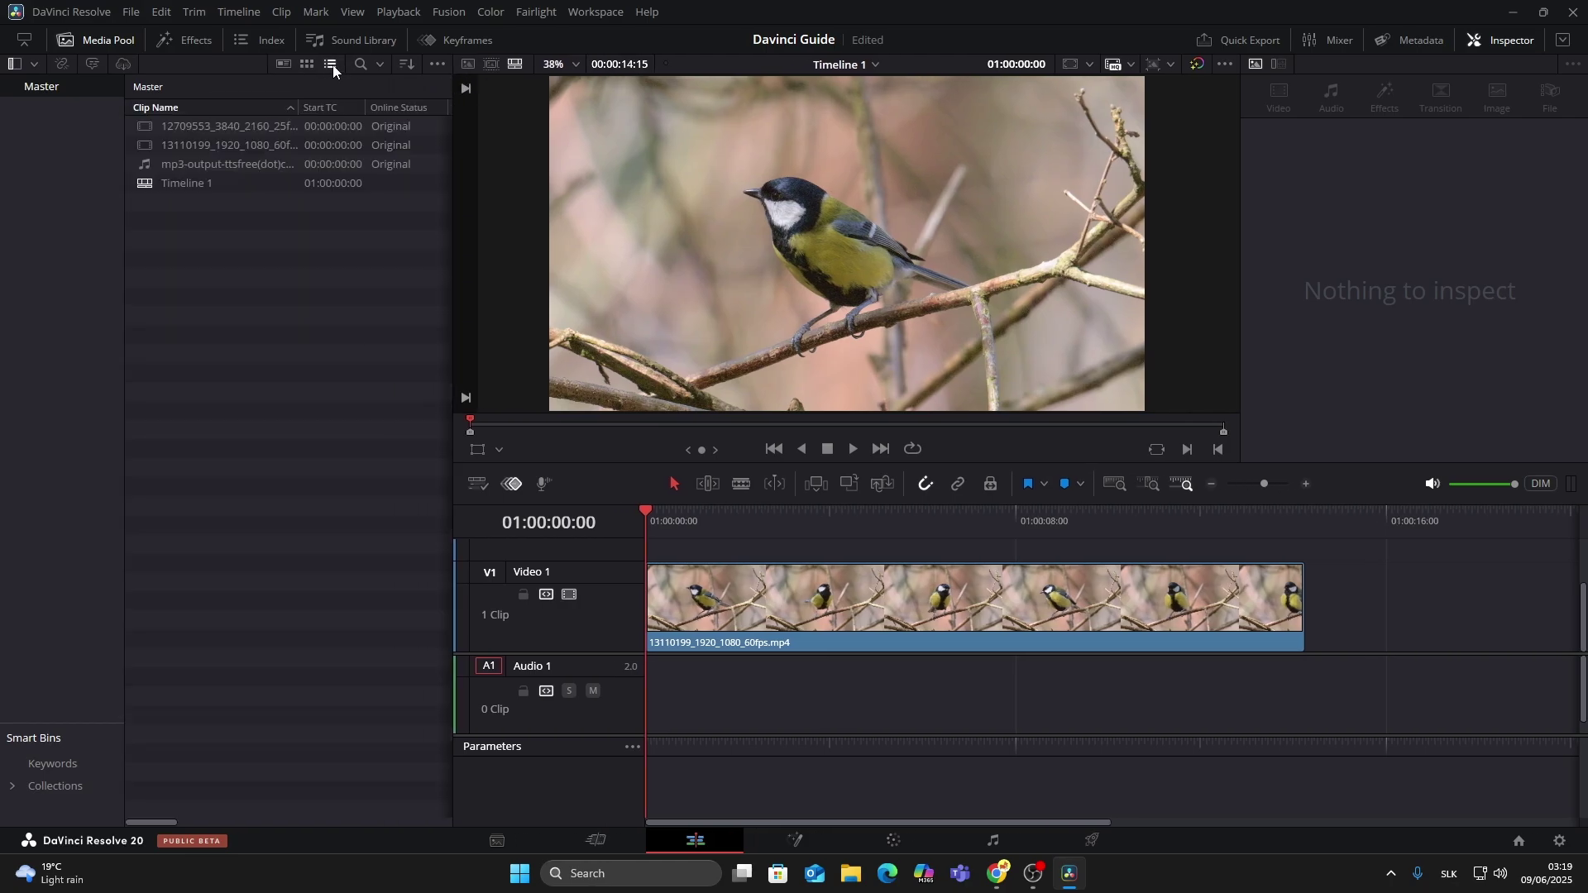
left_click(190, 183)
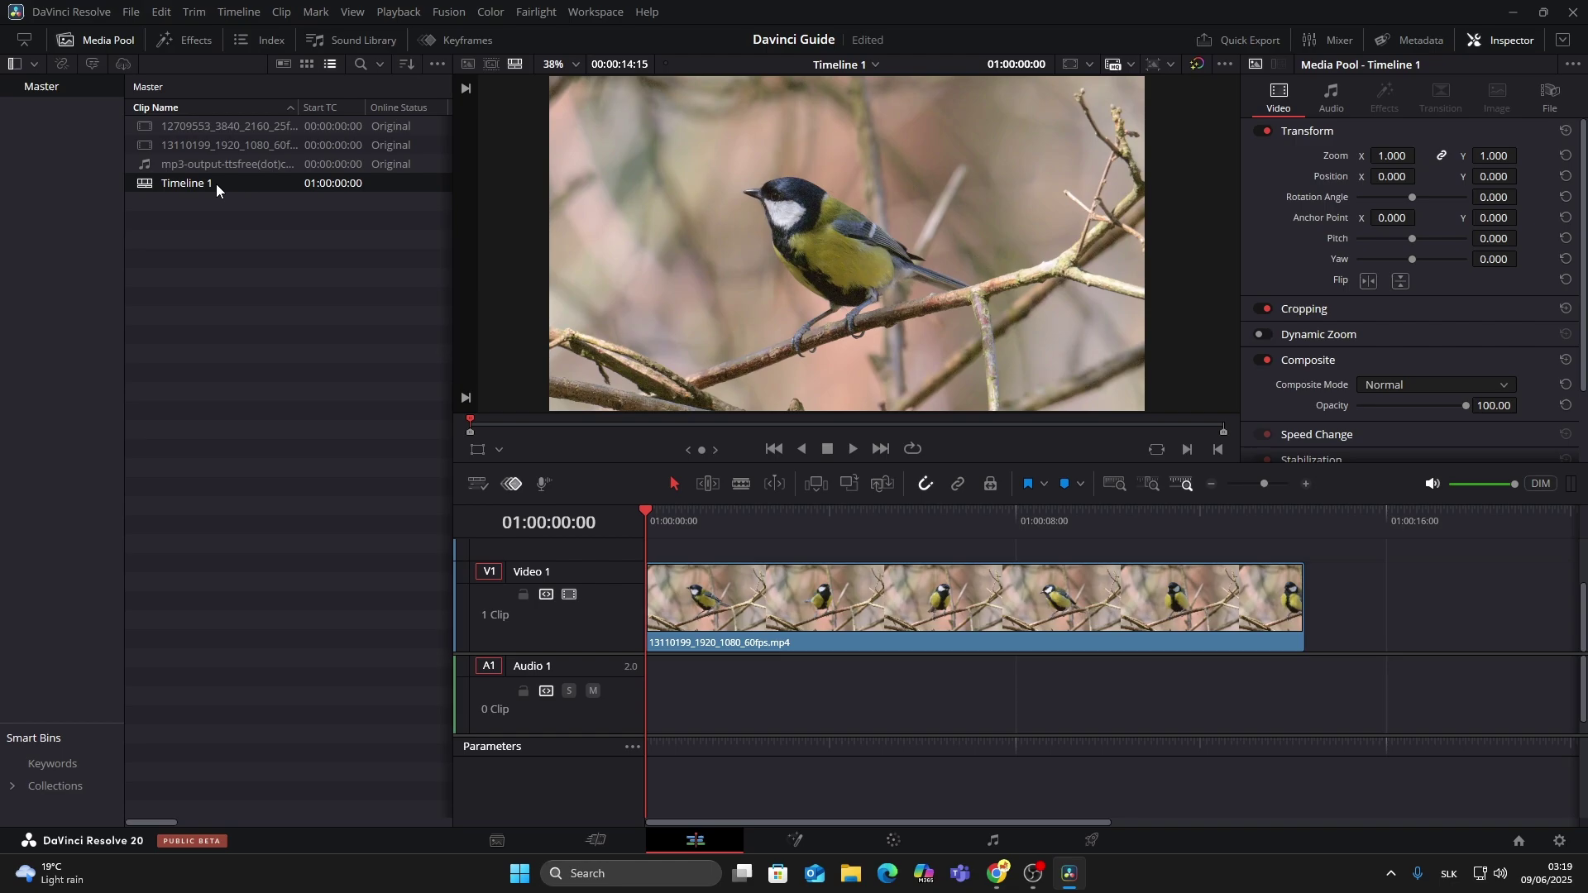
Open Timeline Settings for Timeline 1 and move the window aside.
right_click(218, 183)
mouse_move(311, 196)
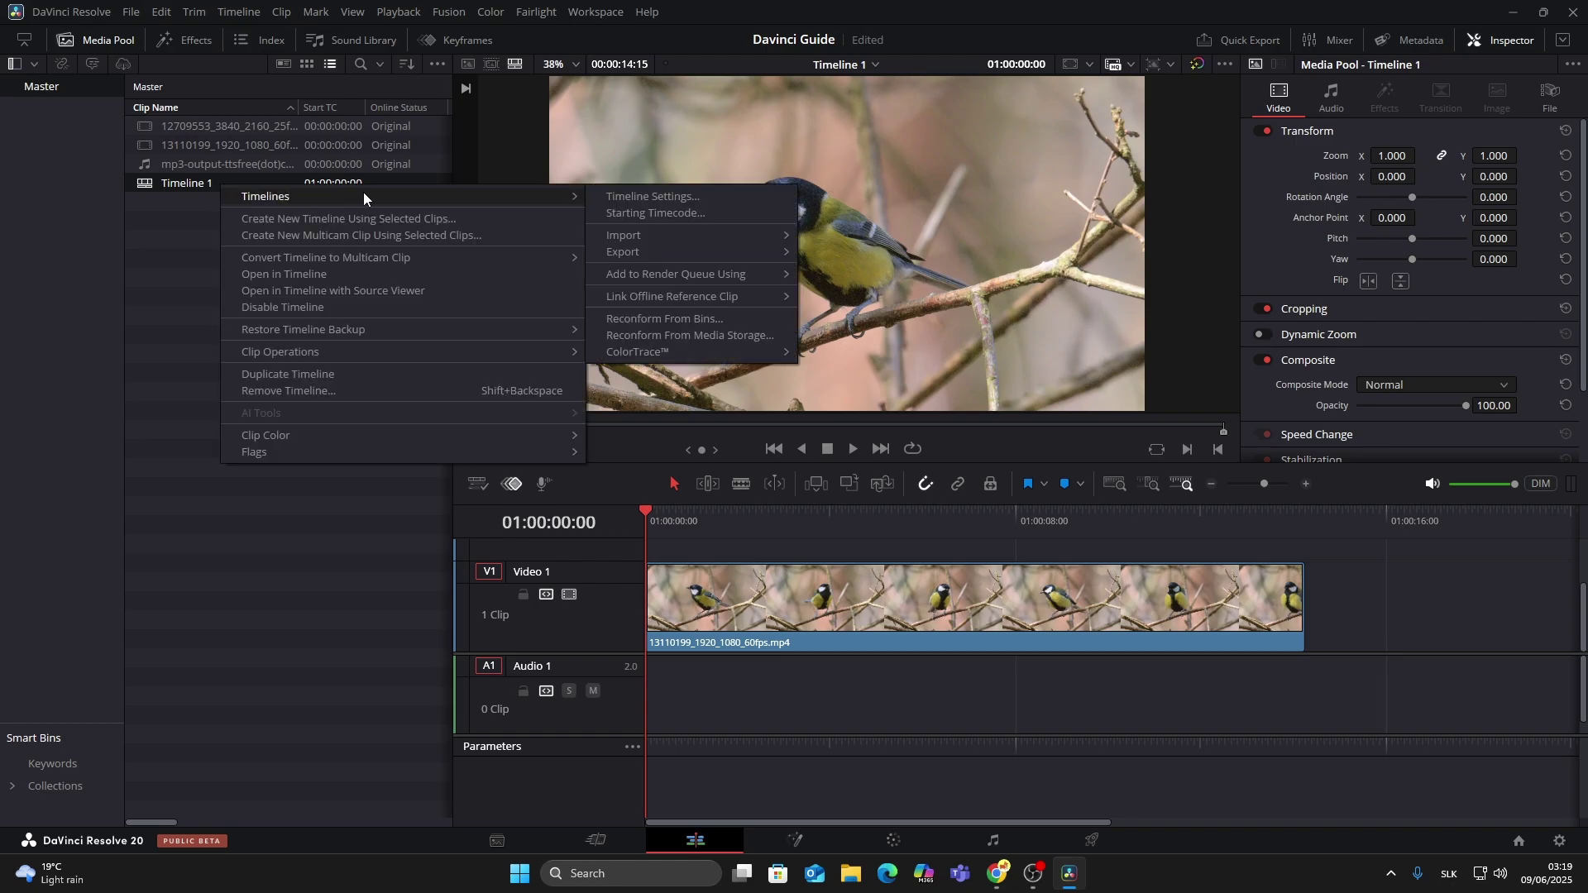
left_click(638, 196)
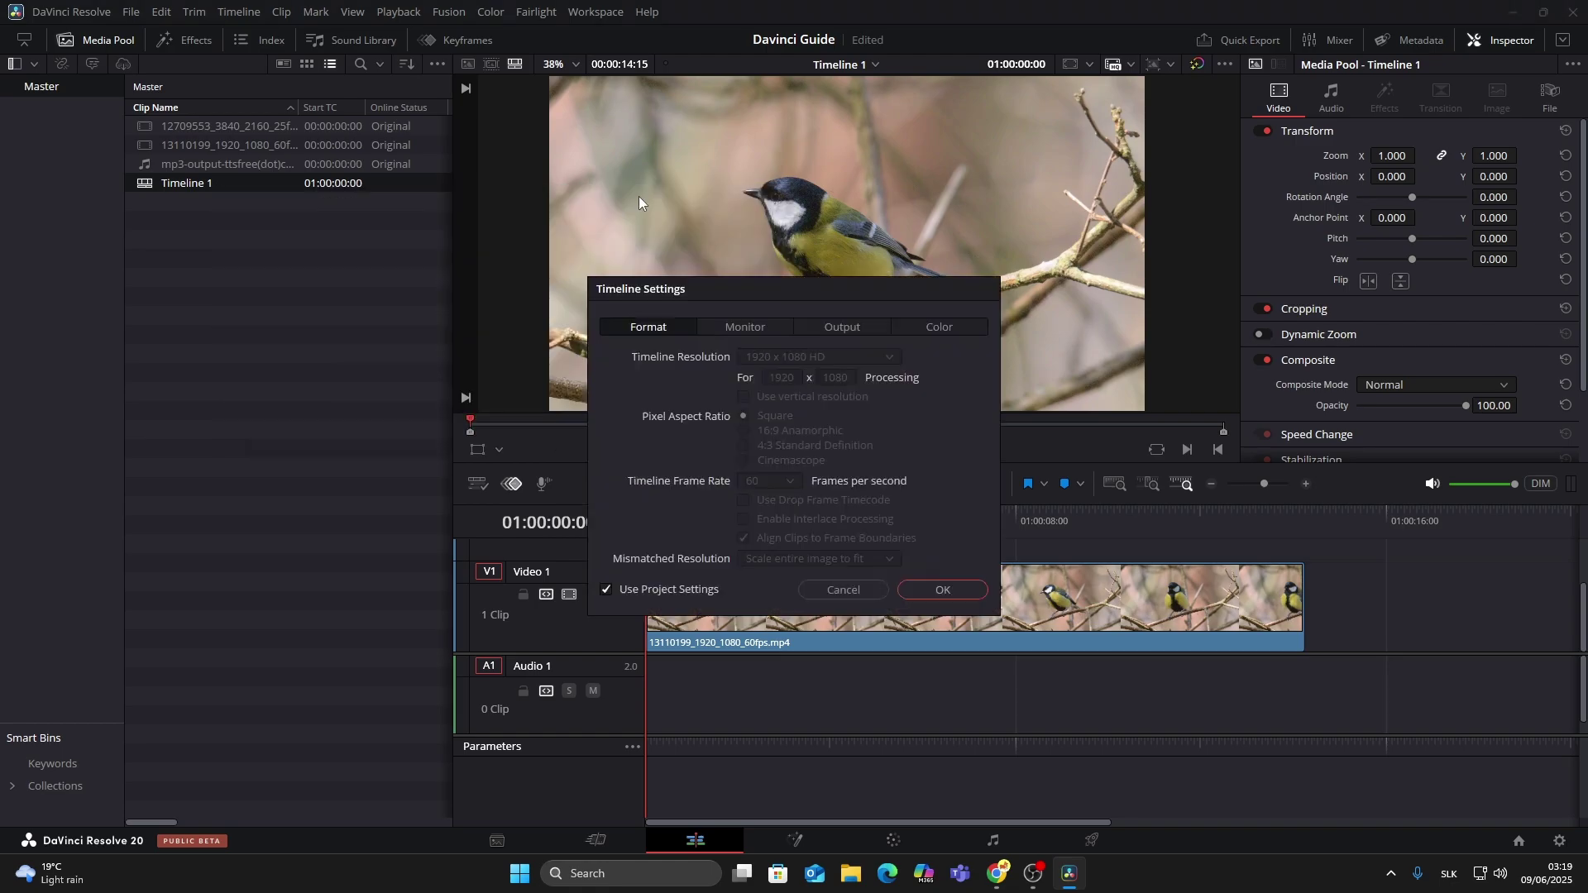
mouse_move(694, 288)
left_mouse_down()
mouse_move(532, 255)
mouse_move(632, 227)
left_mouse_up()
Turn off Use Project Settings and set the timeline resolution to 3840 x 2160 Ultra HD.
left_click(435, 544)
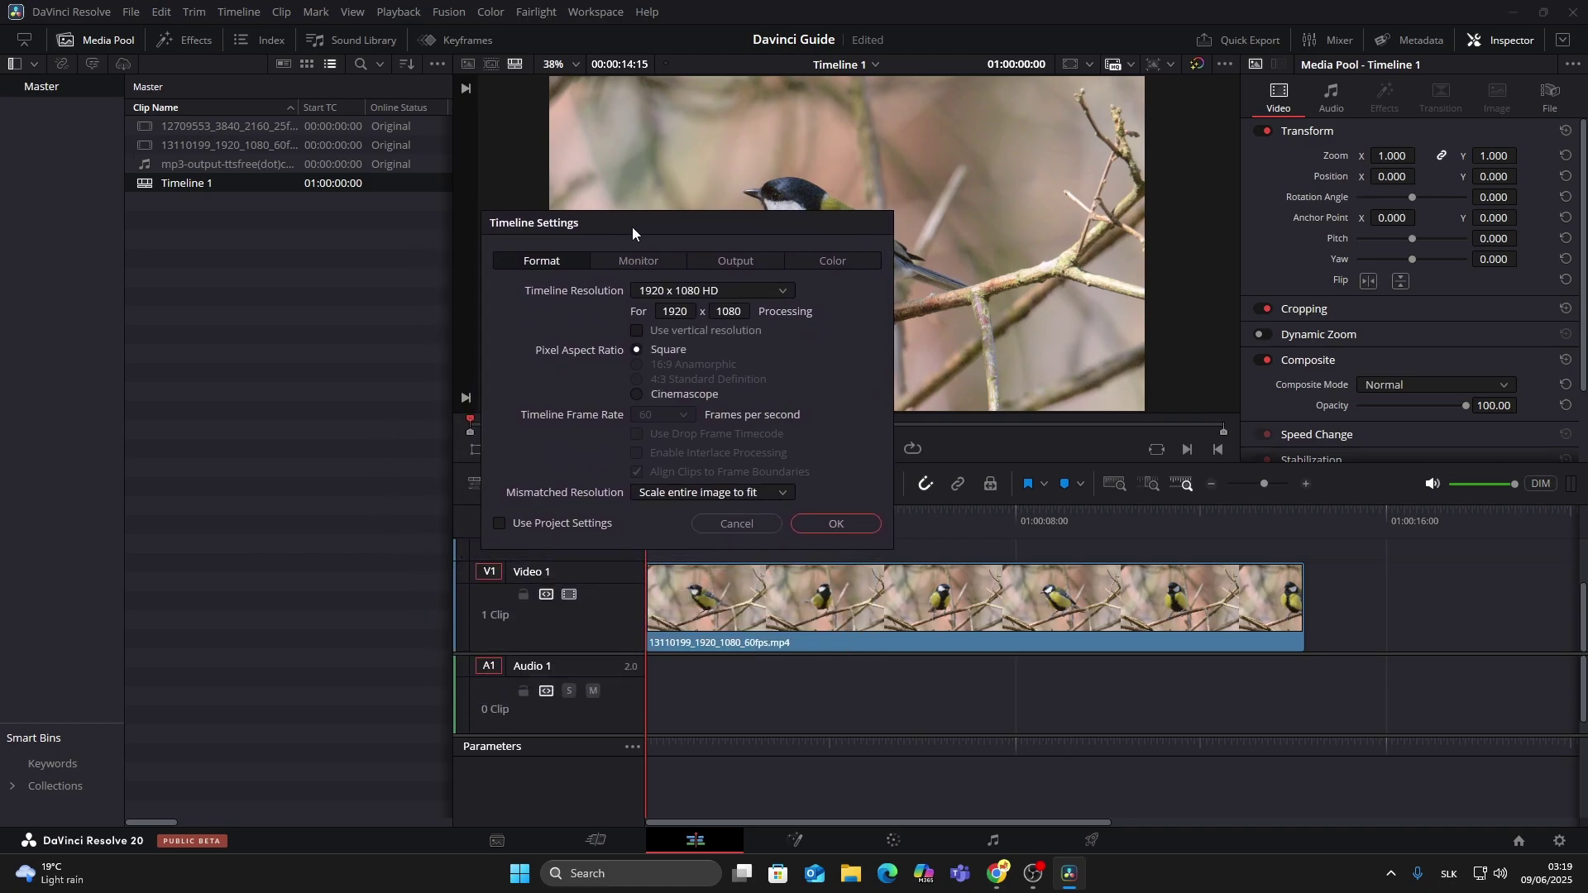
left_click(681, 292)
left_click(677, 311)
left_click(731, 289)
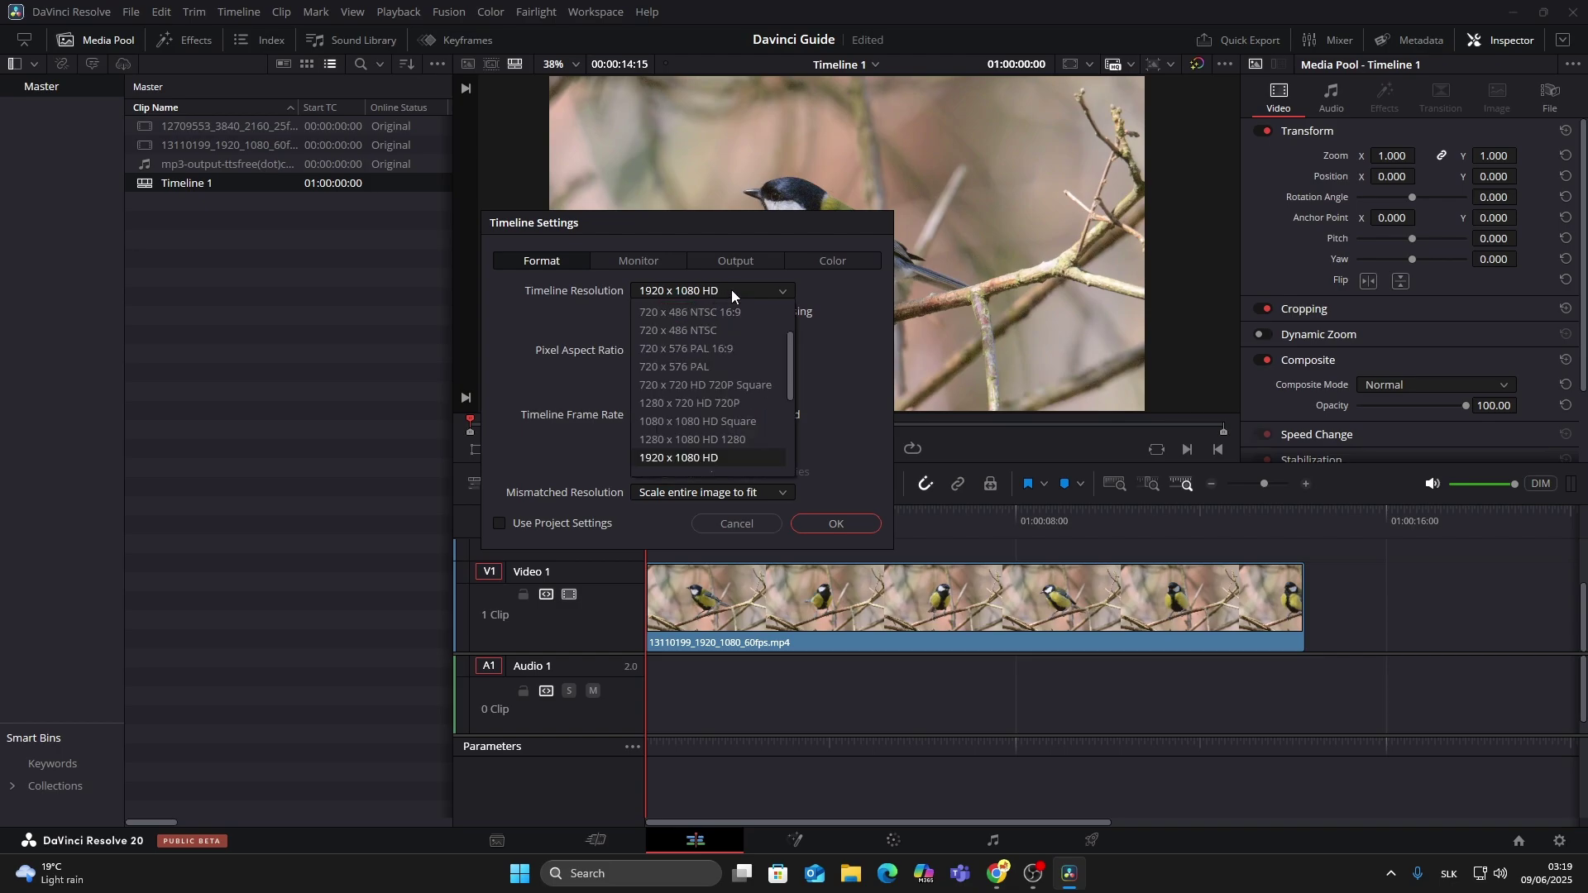
scroll(733, 371, "down", 3)
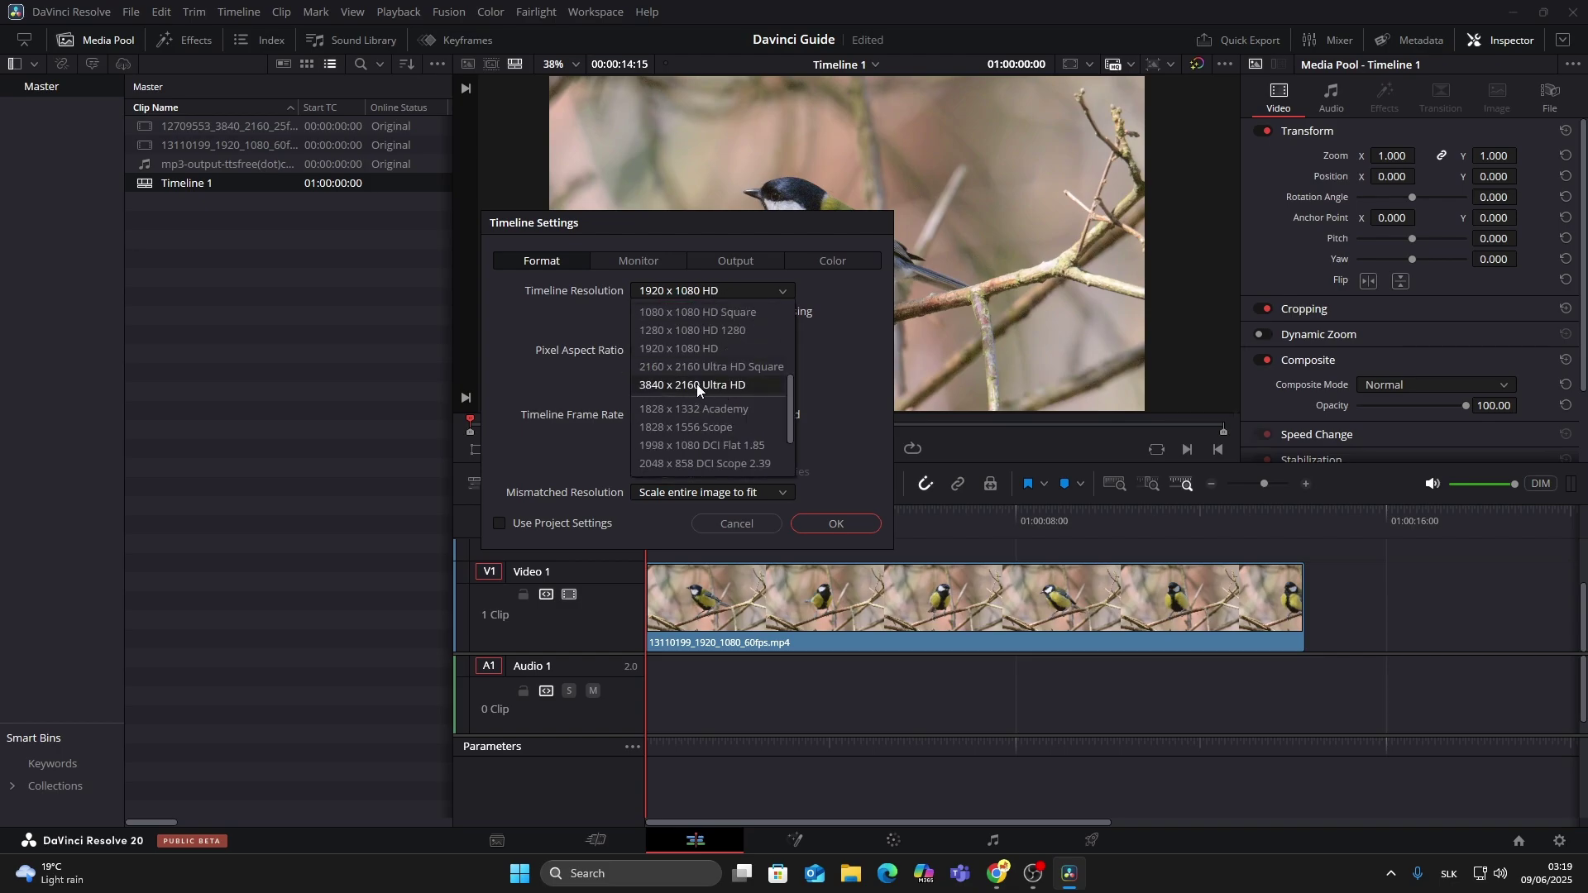
left_click(696, 383)
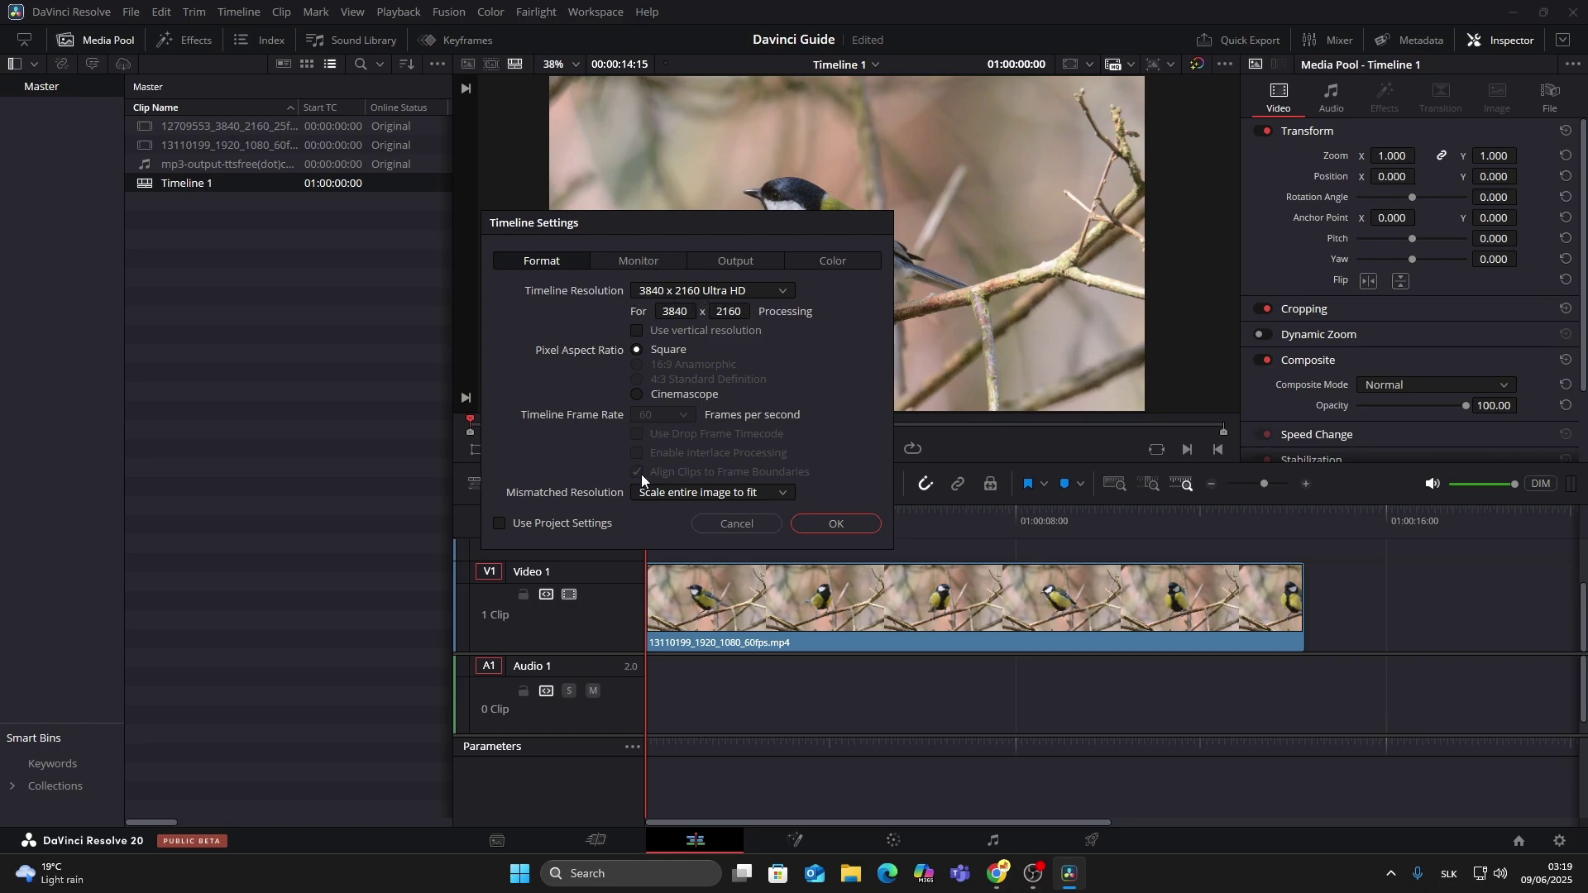
Set Mismatched Resolution to 'Scale entire image to fit', apply, and scrub the bird clip.
left_click(686, 495)
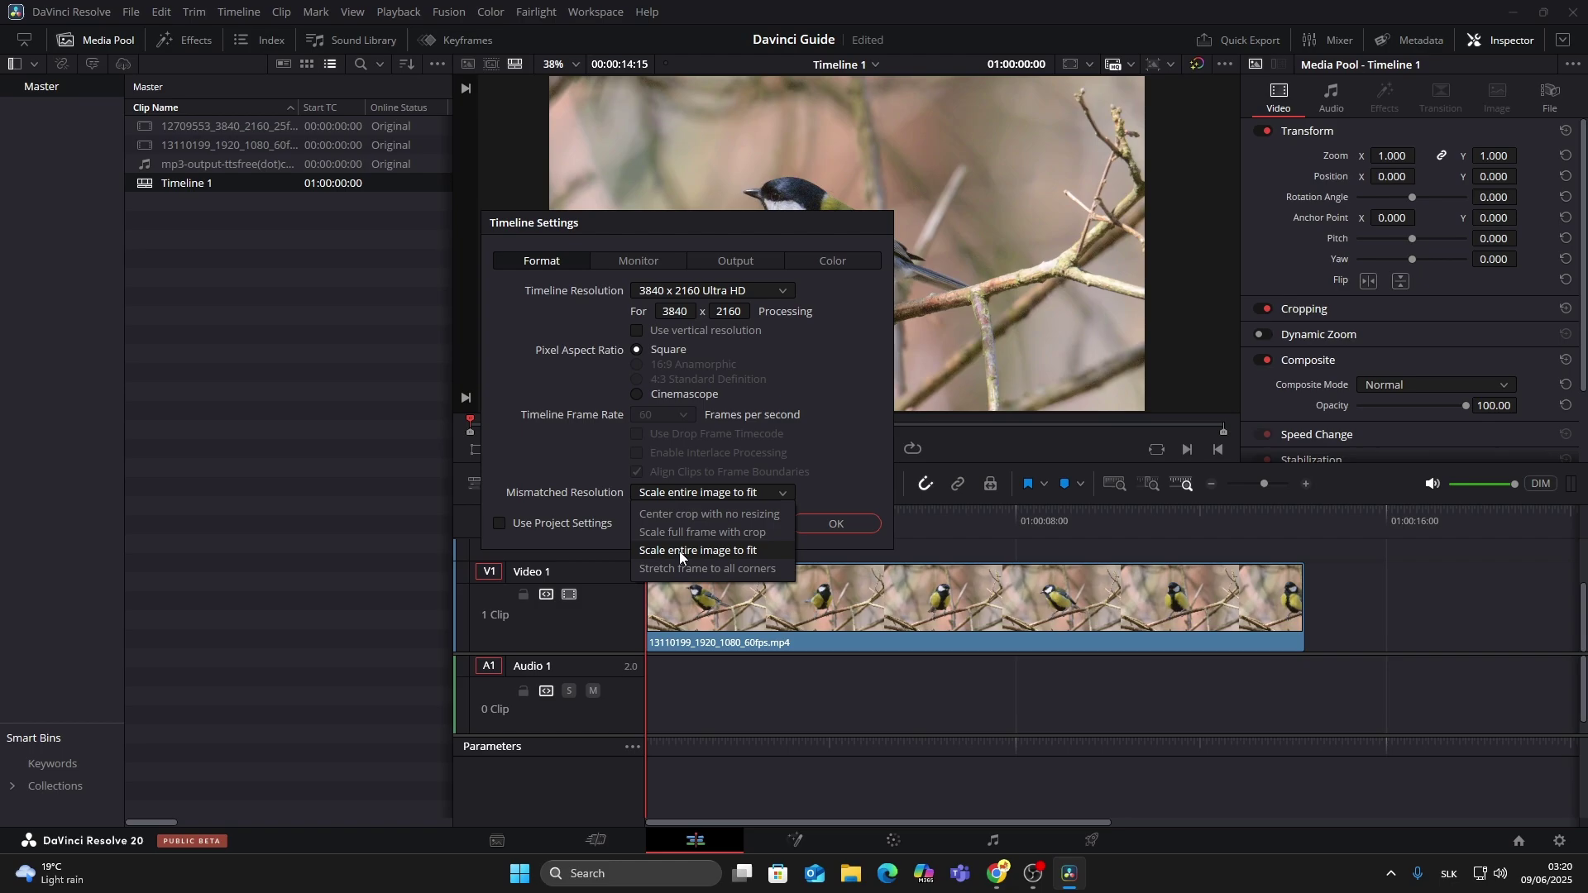
left_click(713, 552)
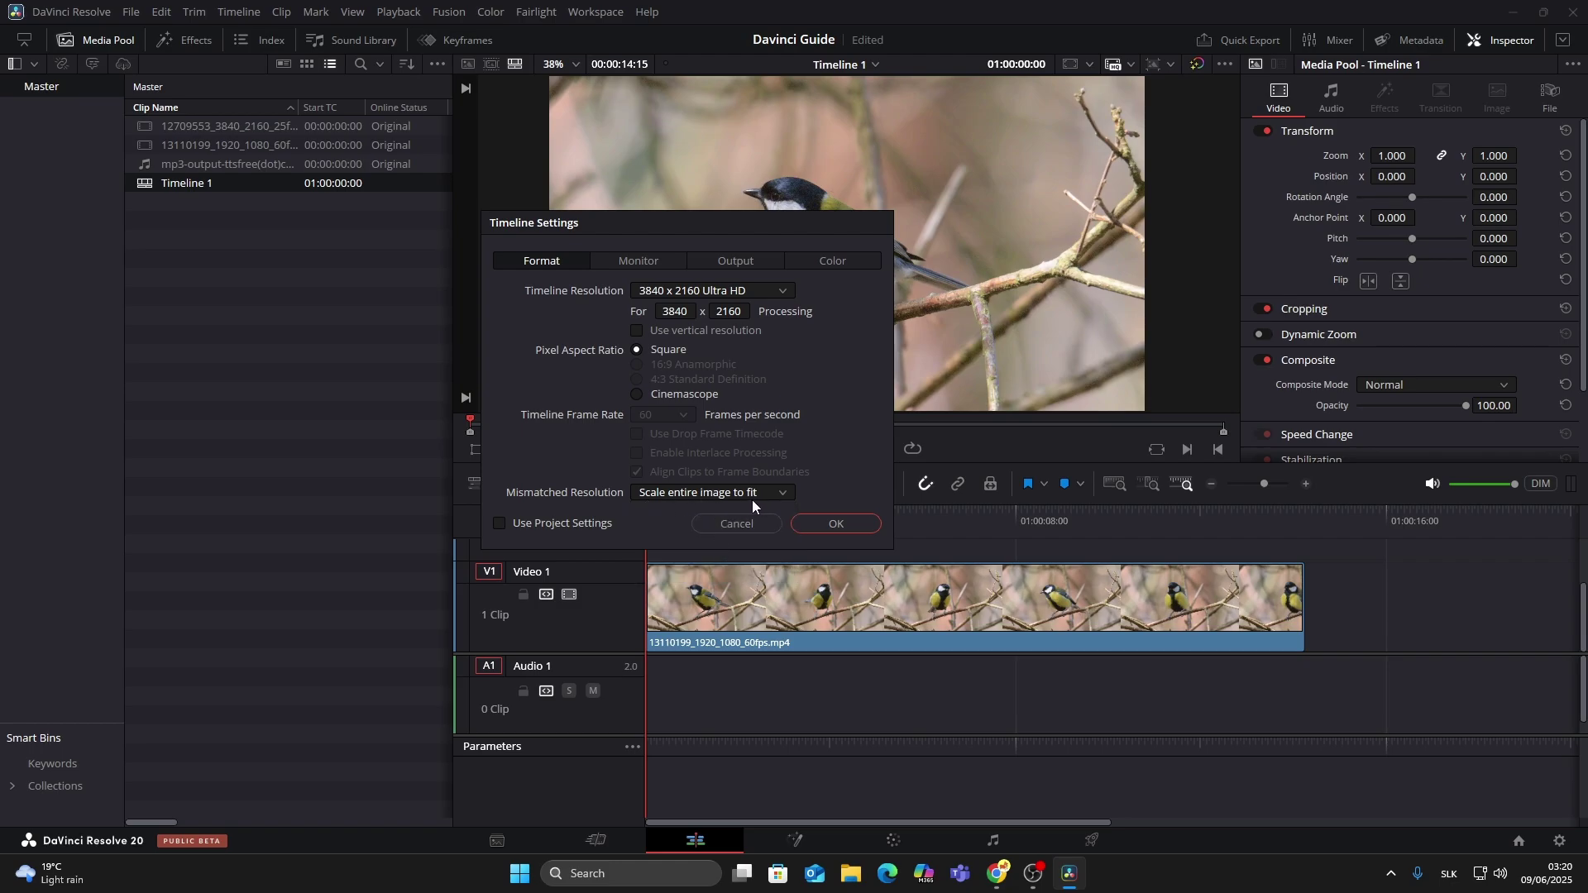
left_click(818, 523)
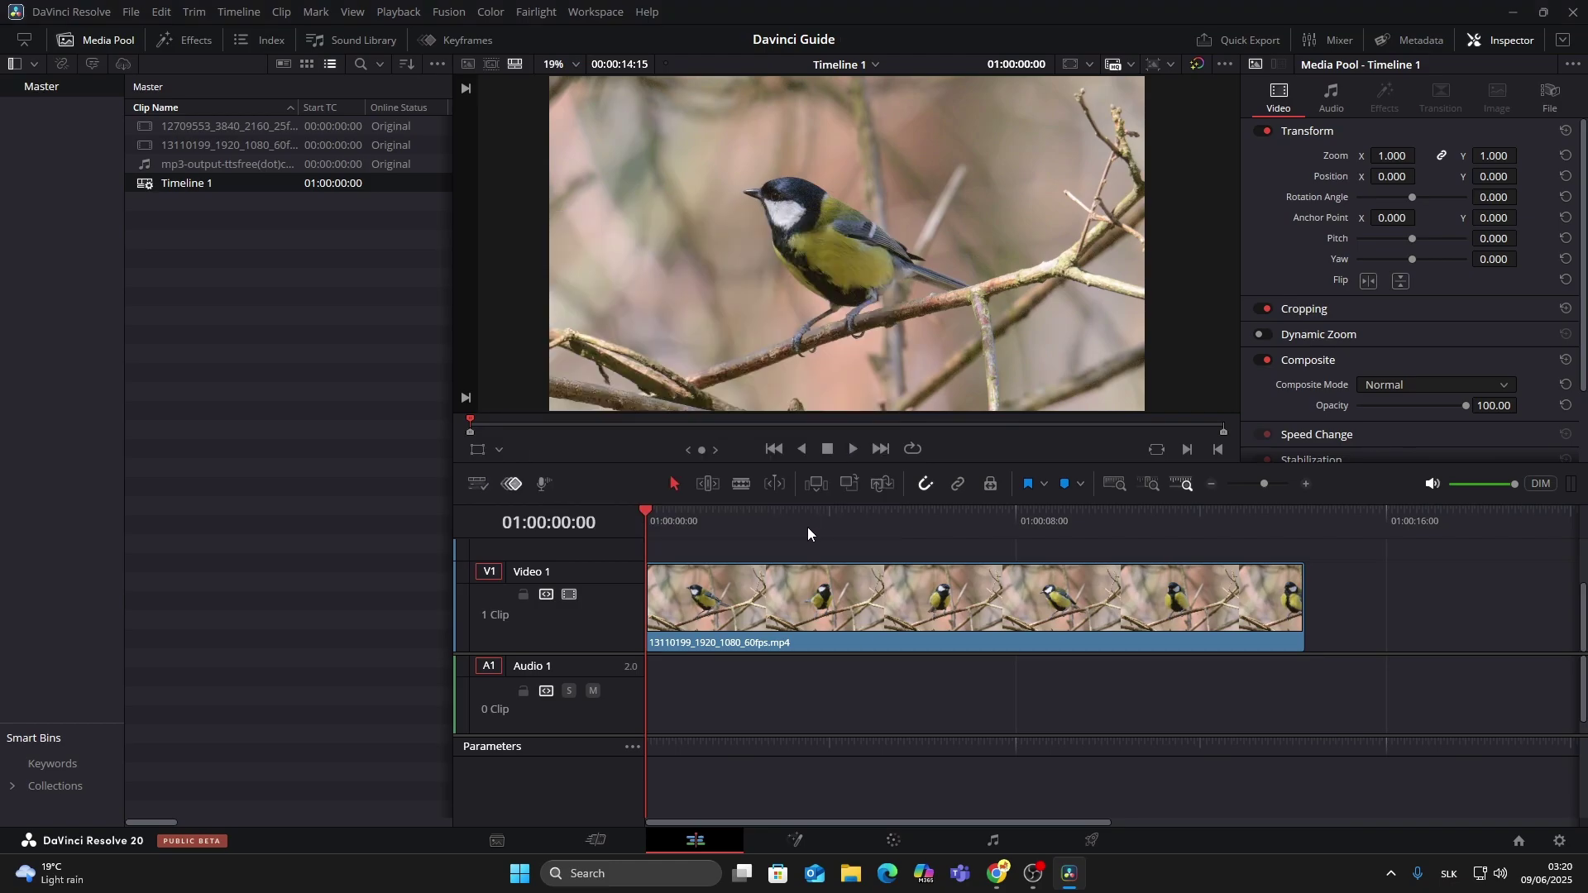
left_click_drag(723, 522, 706, 521)
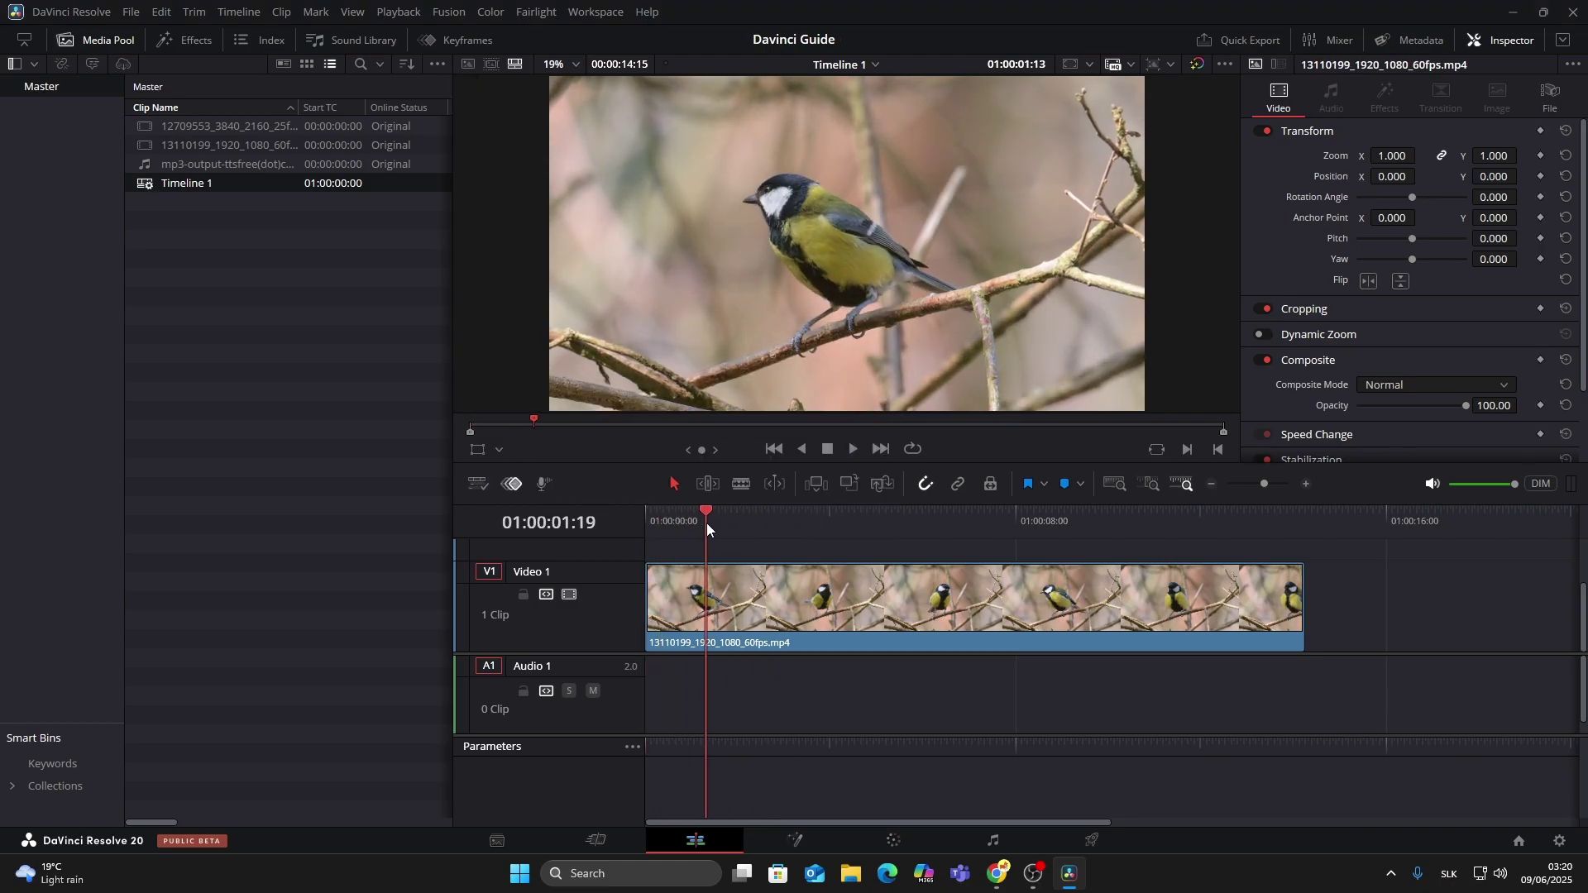
Reopen Timeline 1's settings to verify the Ultra HD format, then close them.
right_click(243, 186)
mouse_move(287, 200)
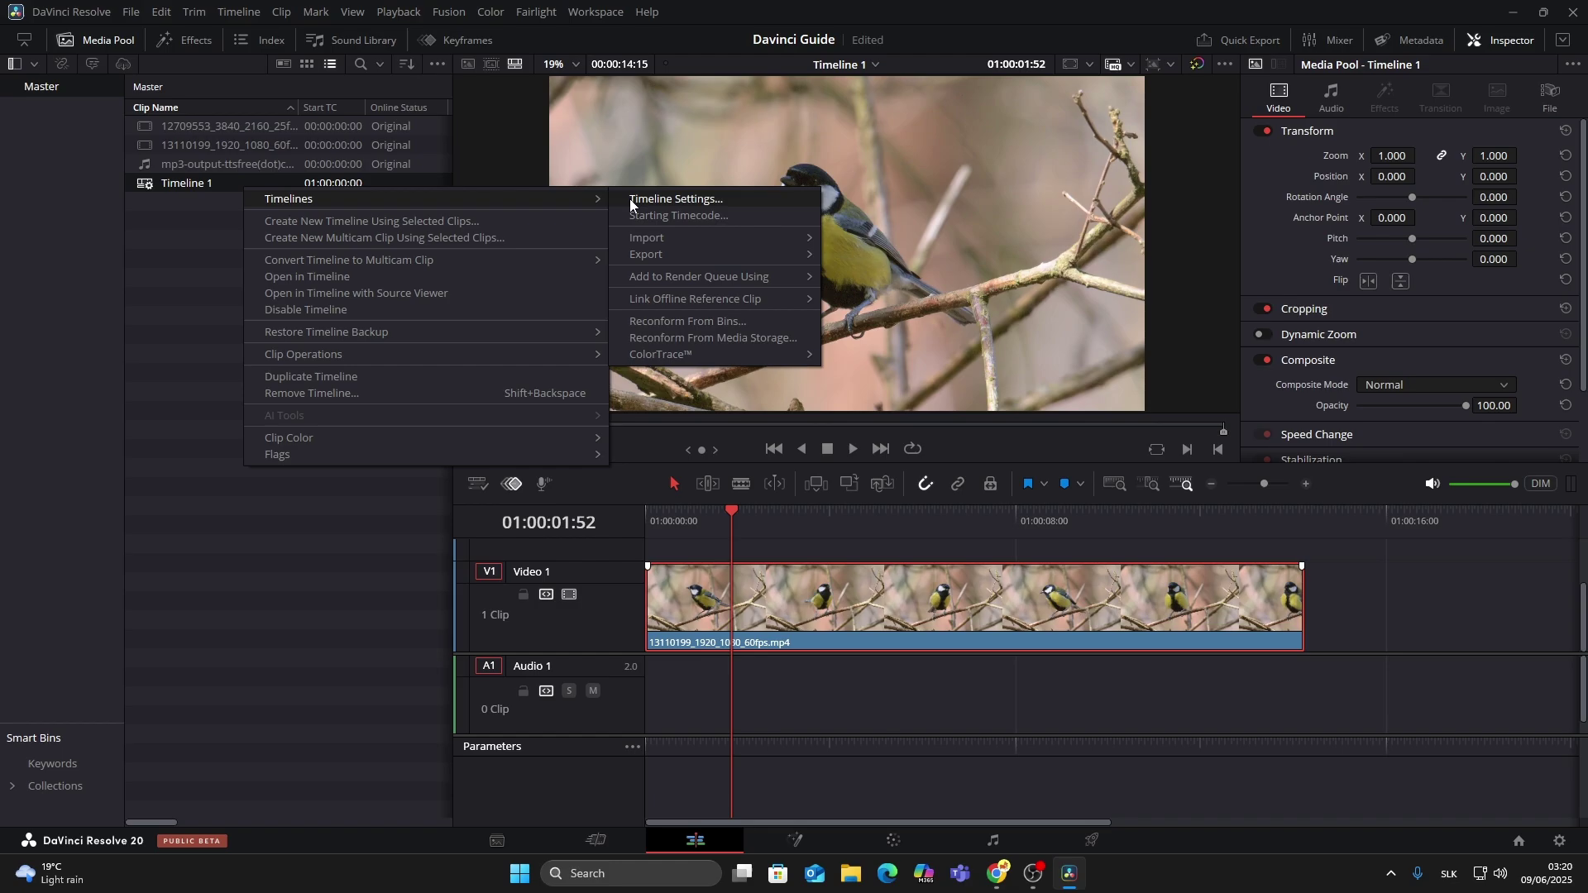
left_click(630, 200)
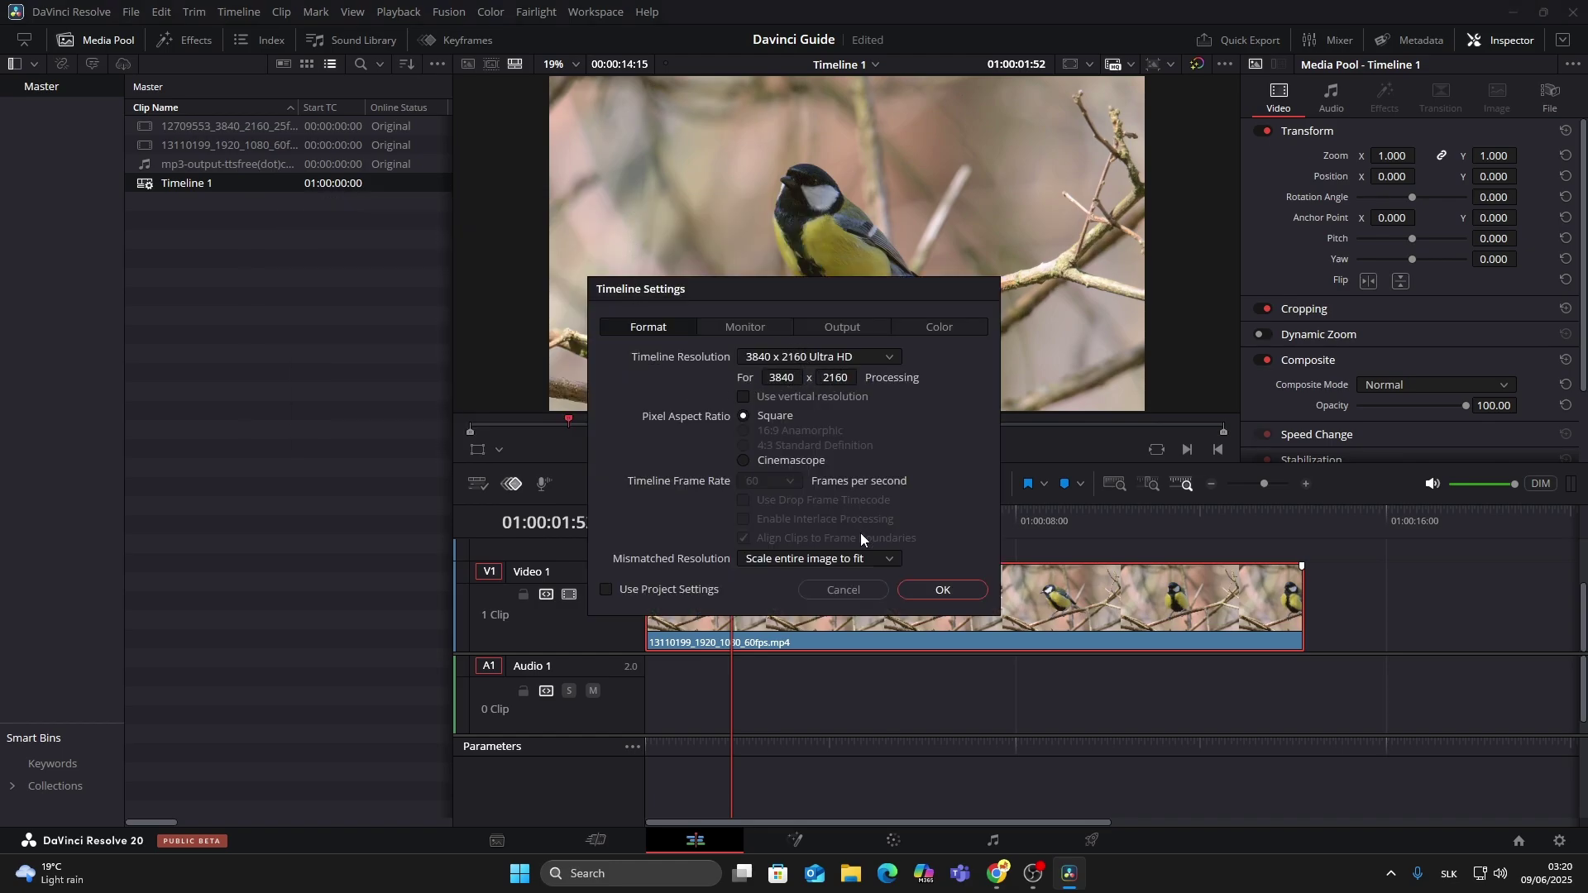
left_click(943, 590)
Play the bird clip from the timeline start and enlarge the viewer.
left_click_drag(818, 522, 648, 527)
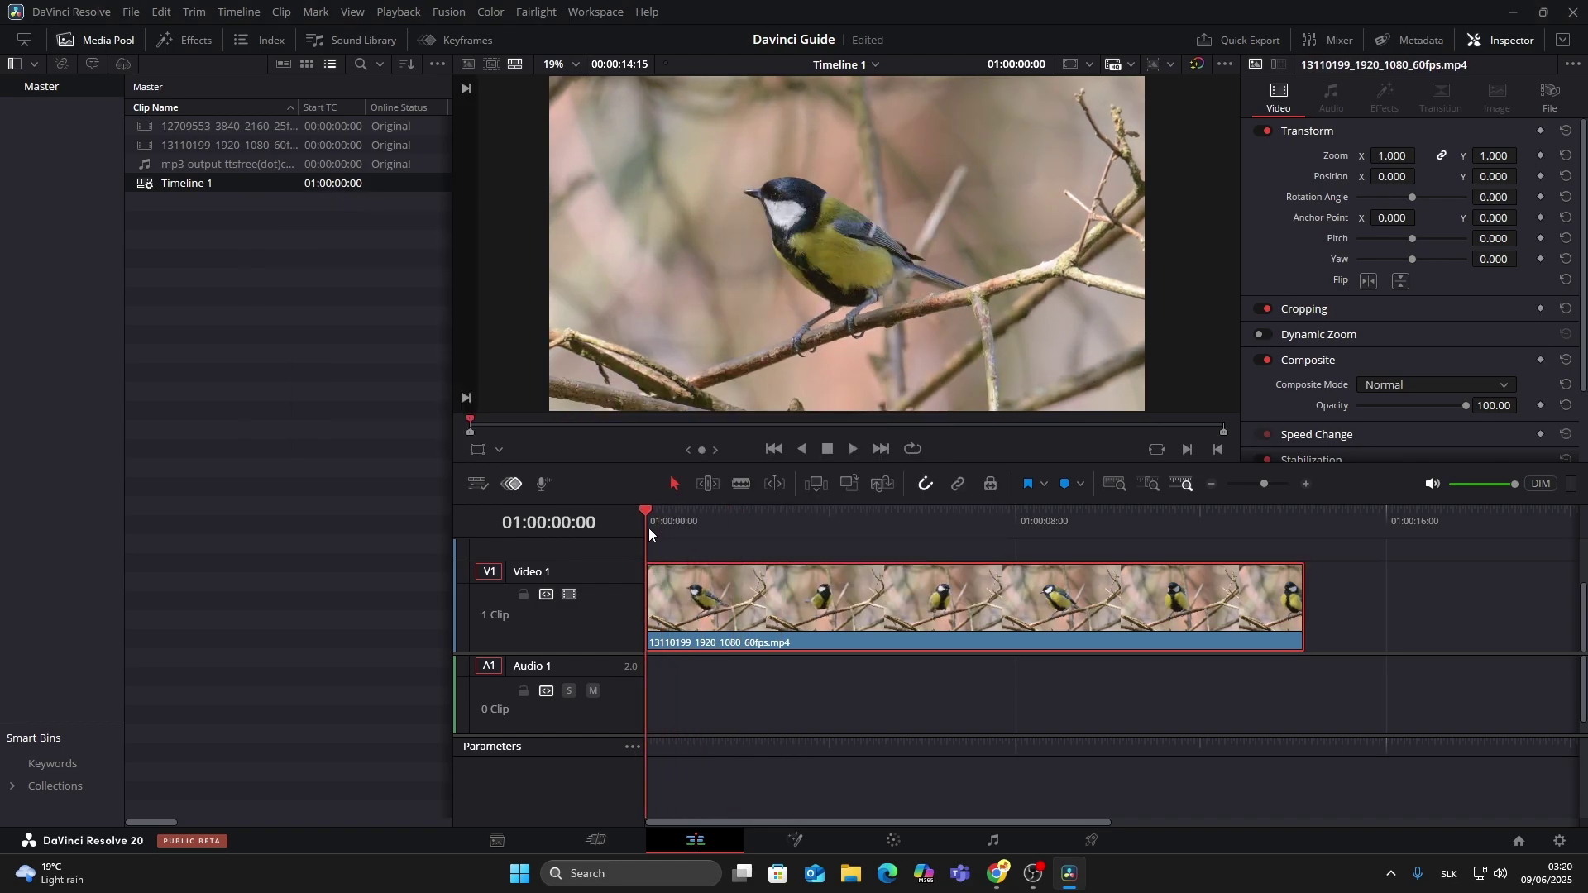
key("space")
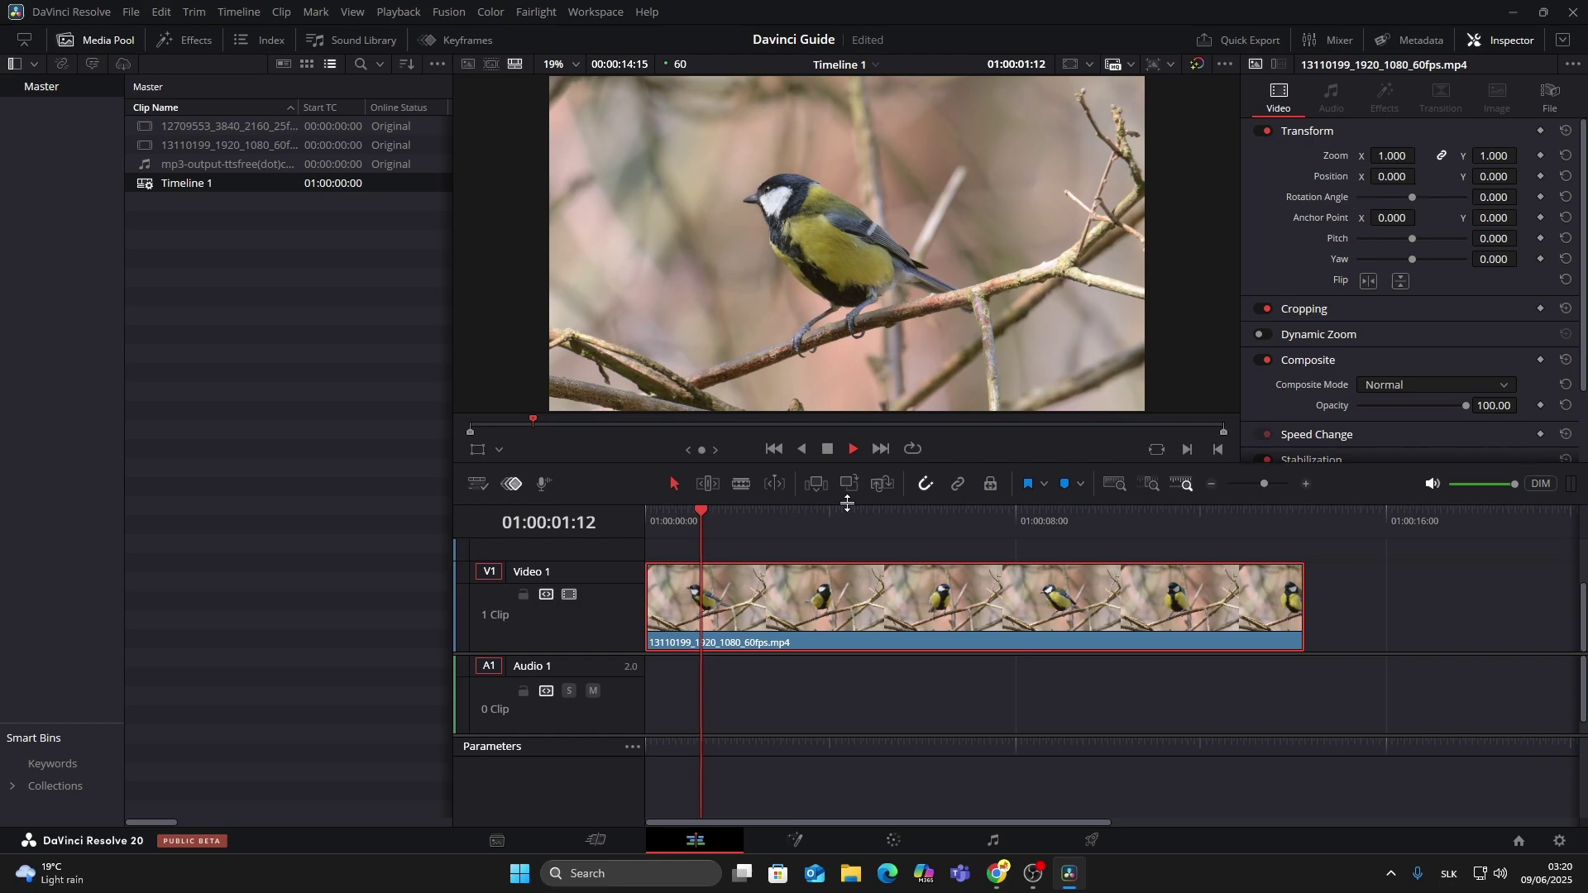
left_click_drag(843, 501, 834, 563)
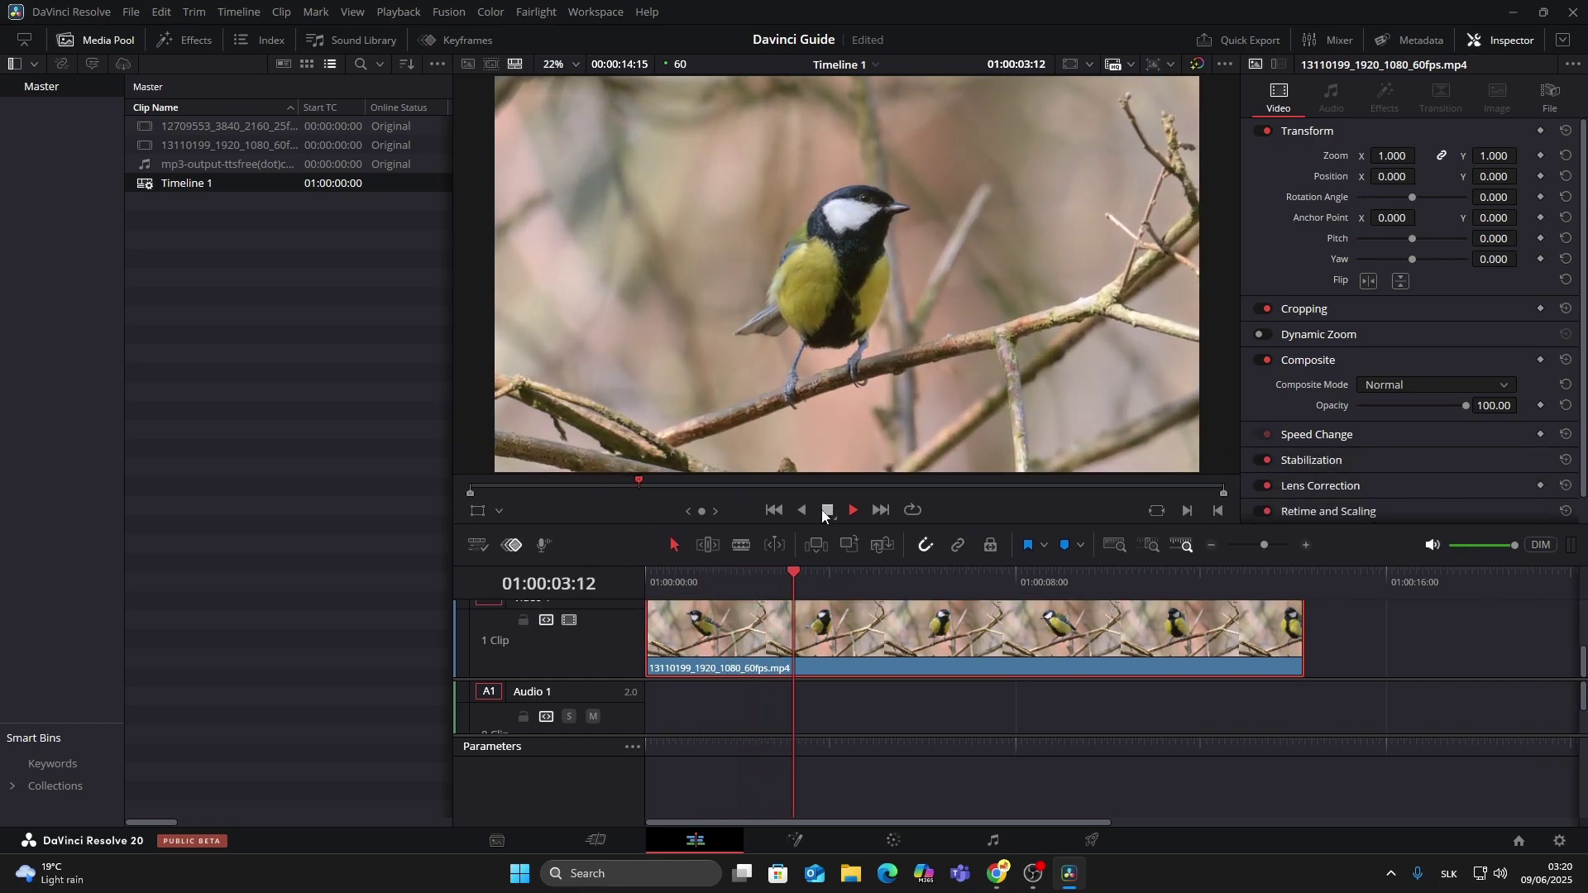